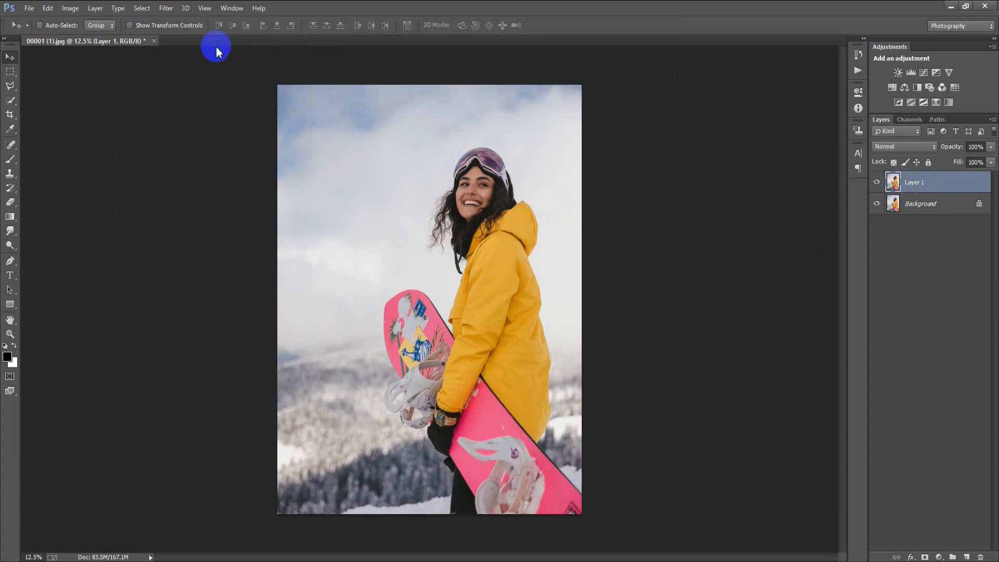
- Open the Camera Raw filter on Layer 1 and set Contrast +10, Highlights +10, Shadows +20, Whites -20 and Blacks +30
{"action": "left_click", "coordinate": [166, 8]}
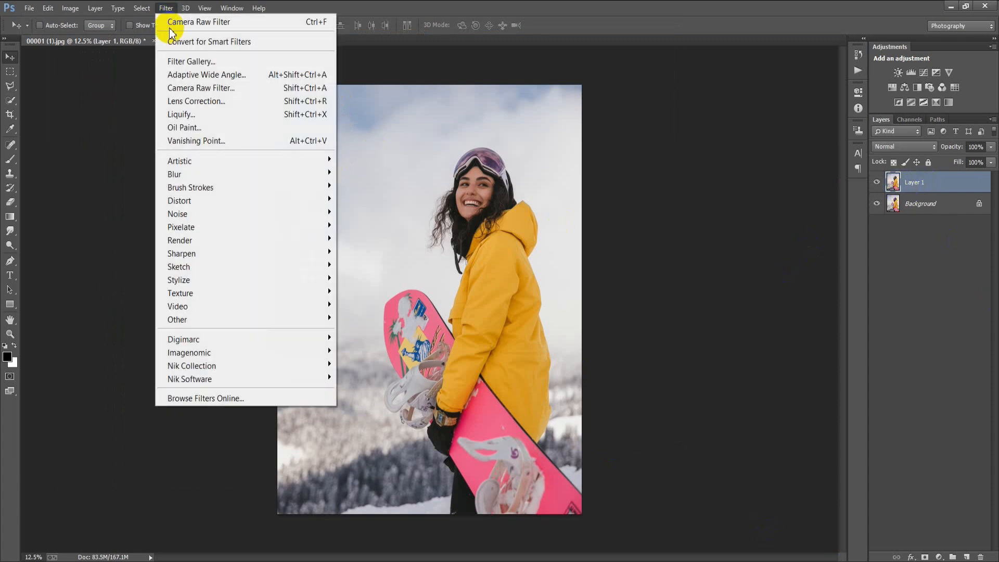
{"action": "left_click", "coordinate": [221, 87]}
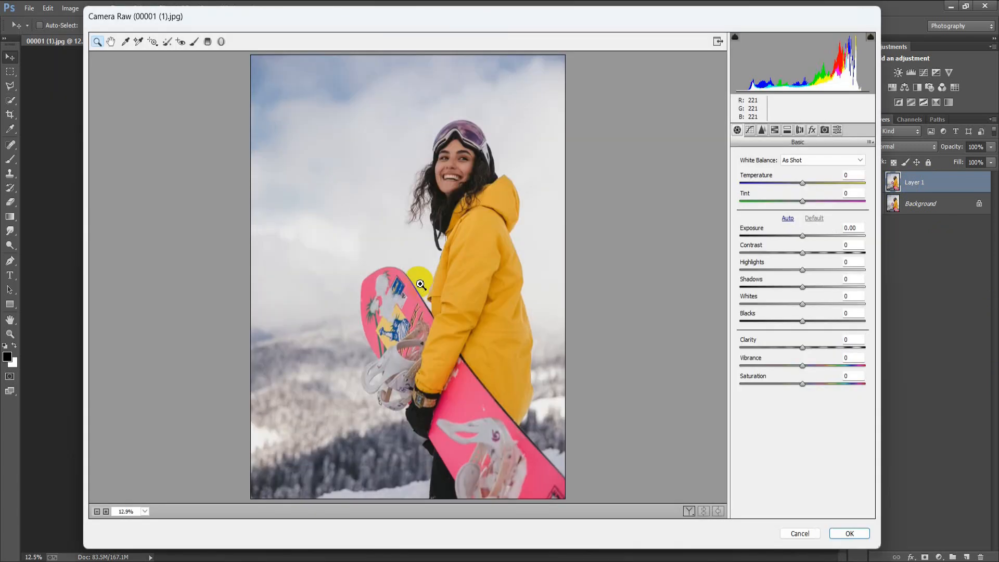
{"action": "left_click_drag", "start_coordinate": [801, 253], "coordinate": [812, 286]}
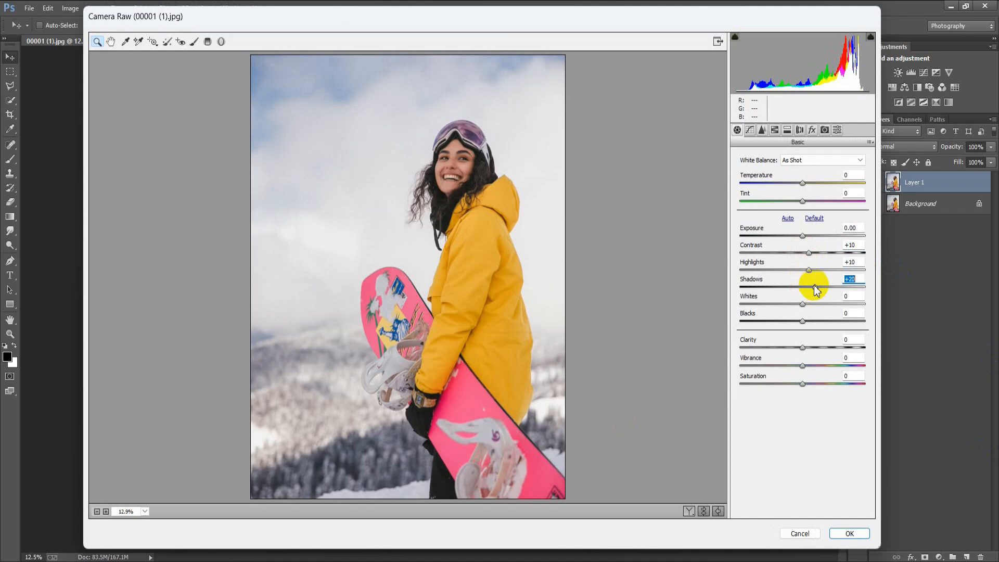
{"action": "left_click_drag", "start_coordinate": [802, 305], "coordinate": [825, 328]}
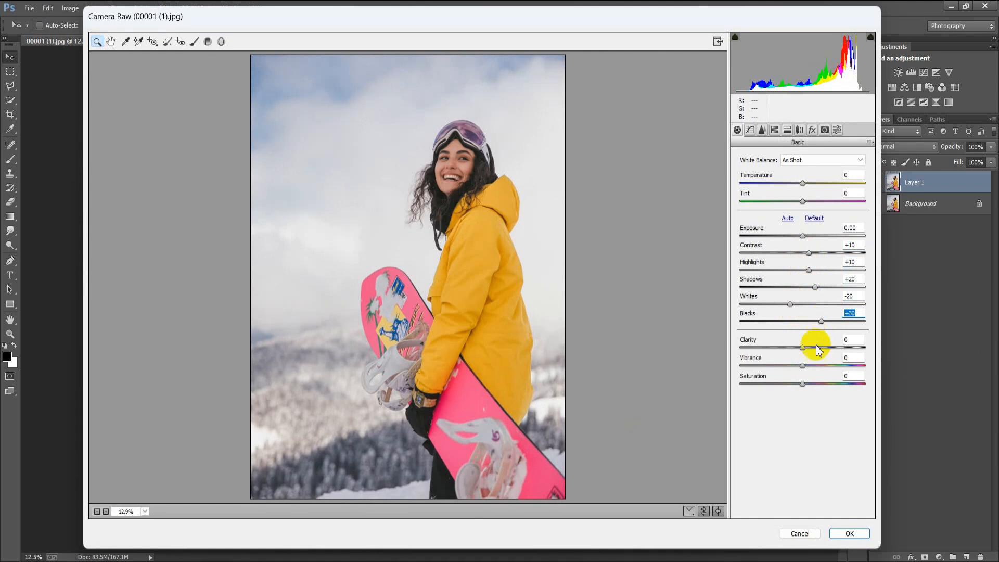
- Set Clarity to +10 and Saturation to -30 in the basic adjustments
{"action": "left_click_drag", "start_coordinate": [803, 347], "coordinate": [810, 347]}
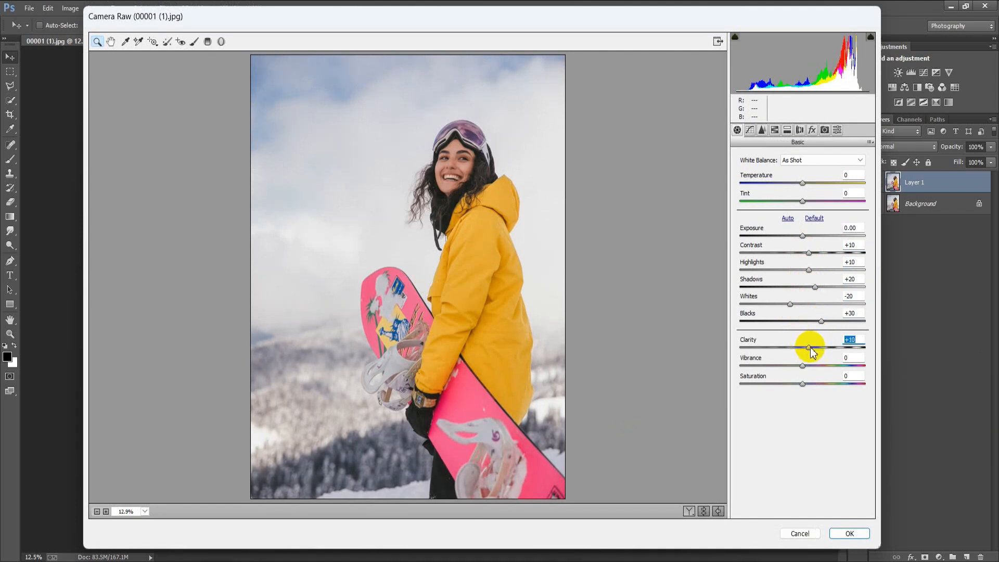
{"action": "left_click", "coordinate": [803, 384]}
{"action": "left_click_drag", "start_coordinate": [803, 385], "coordinate": [784, 386]}
{"action": "left_click", "coordinate": [861, 375]}
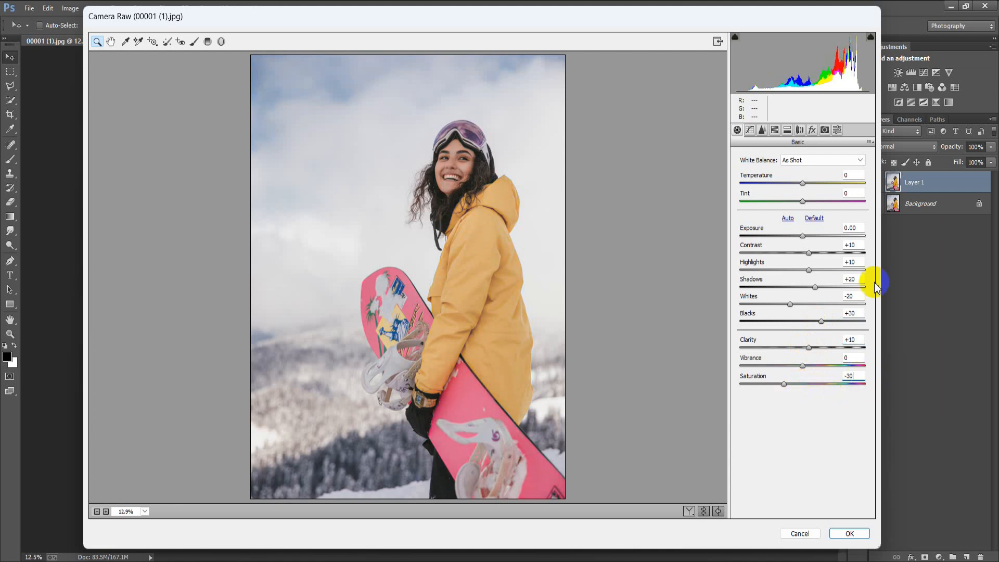
- Shape the RGB point tone curve with input/output points 66/40, 145/99 and 217/159, and lower the white endpoint's output to 217
{"action": "left_click", "coordinate": [750, 130]}
{"action": "left_click_drag", "start_coordinate": [770, 308], "coordinate": [769, 323]}
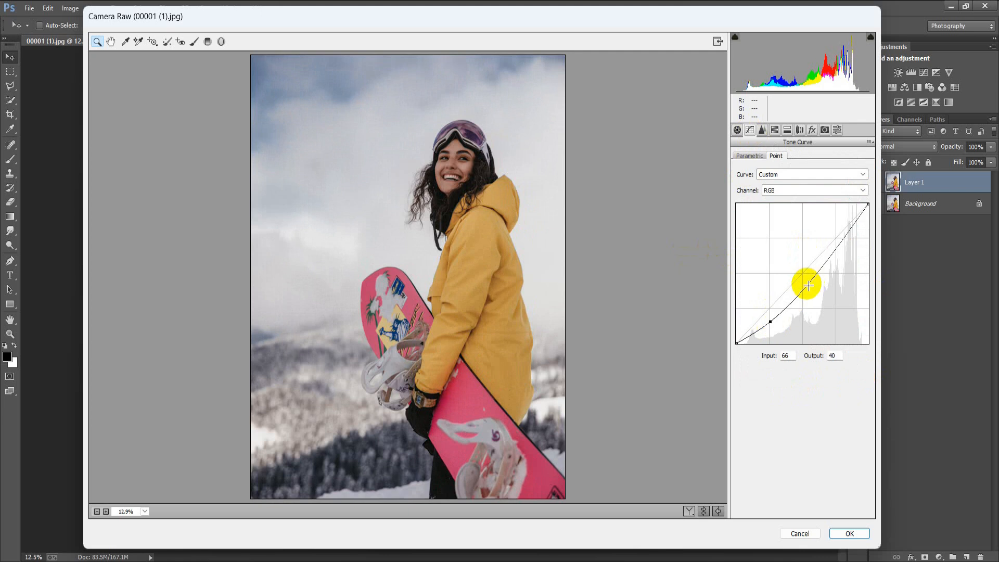
{"action": "left_click_drag", "start_coordinate": [811, 287], "coordinate": [811, 289]}
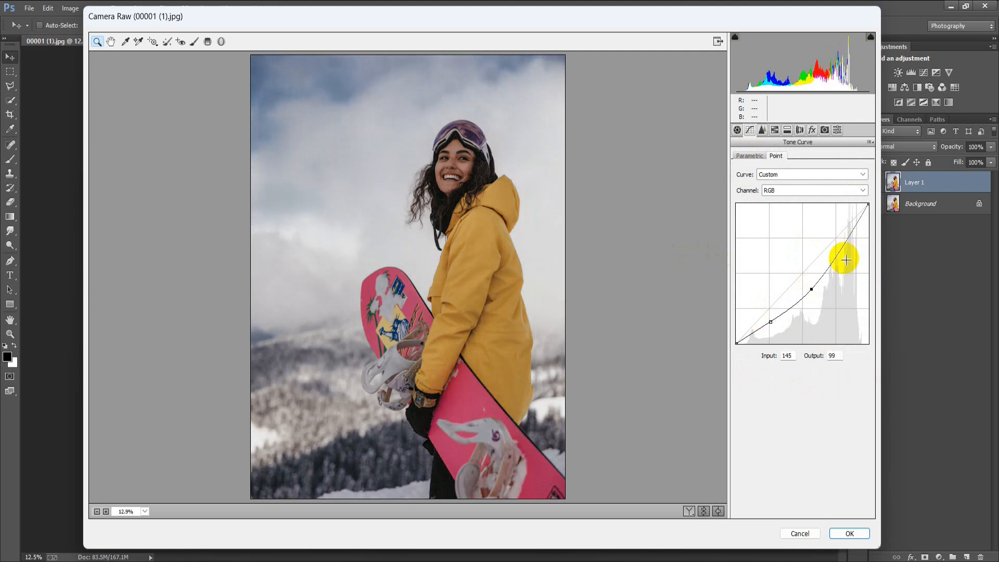
{"action": "left_click_drag", "start_coordinate": [847, 251], "coordinate": [850, 263]}
{"action": "left_click_drag", "start_coordinate": [868, 204], "coordinate": [873, 225]}
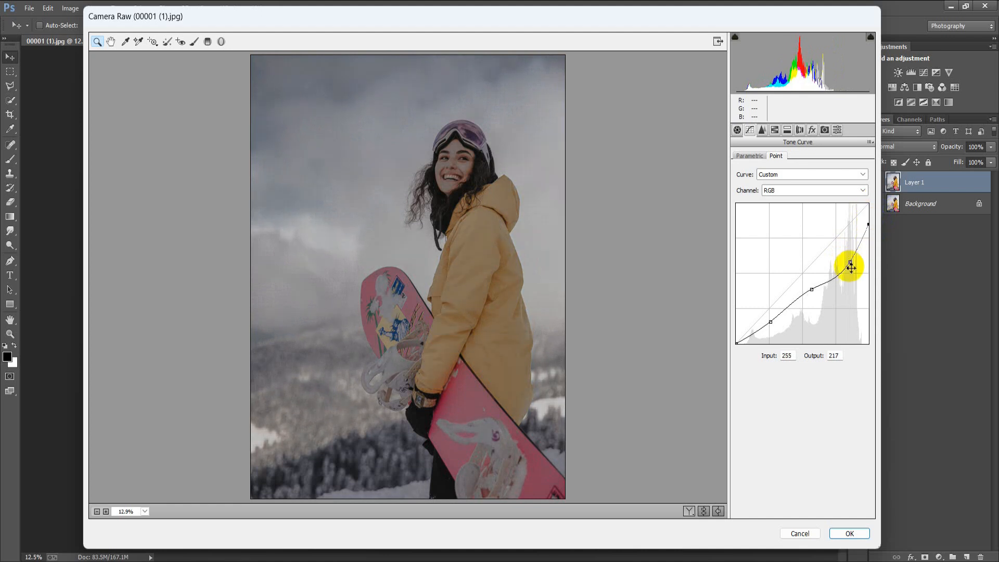
{"action": "left_click_drag", "start_coordinate": [850, 264], "coordinate": [850, 257]}
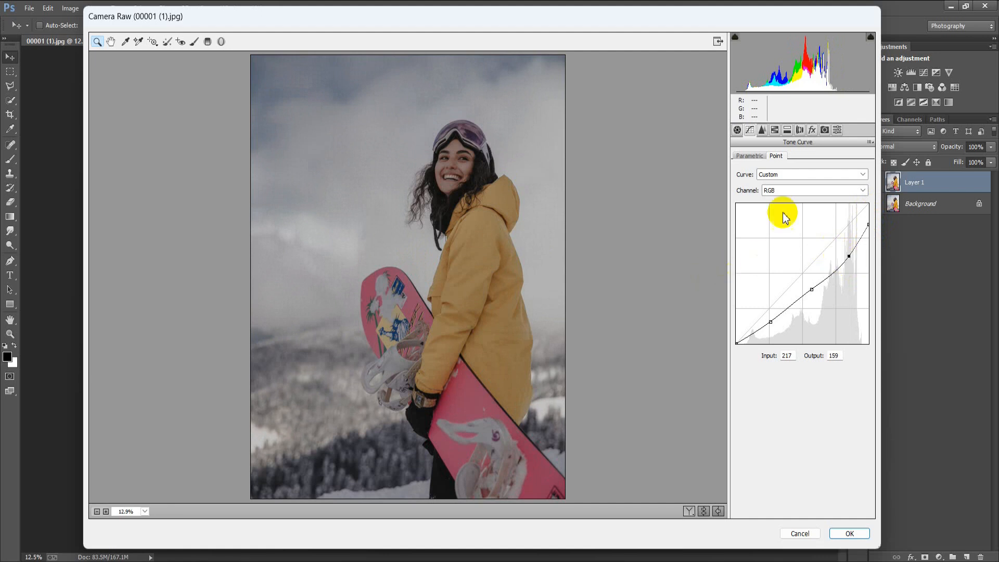
- Set the noise reduction Luminance to 15 and Color to 15
{"action": "left_click", "coordinate": [761, 130]}
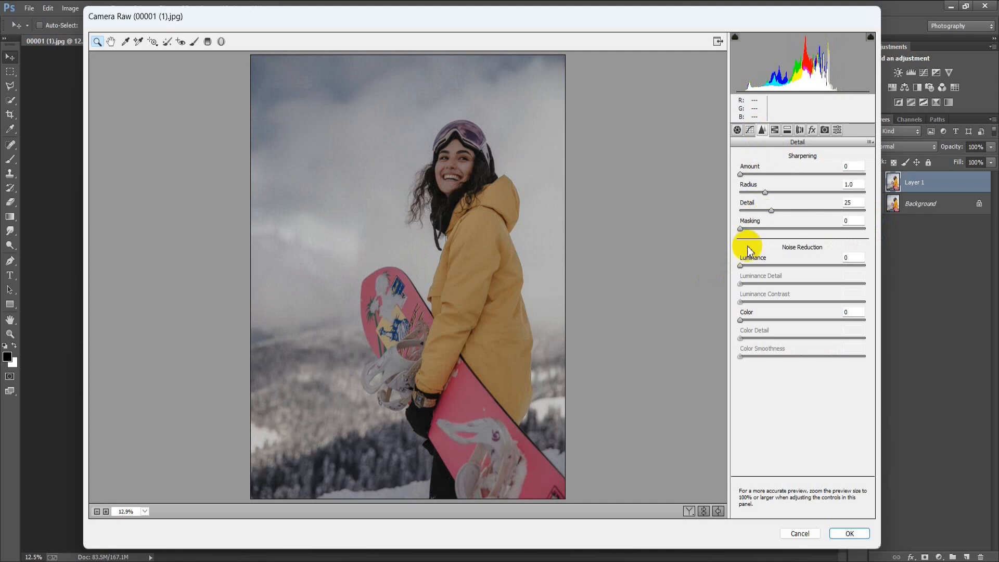
{"action": "left_click_drag", "start_coordinate": [741, 265], "coordinate": [759, 269]}
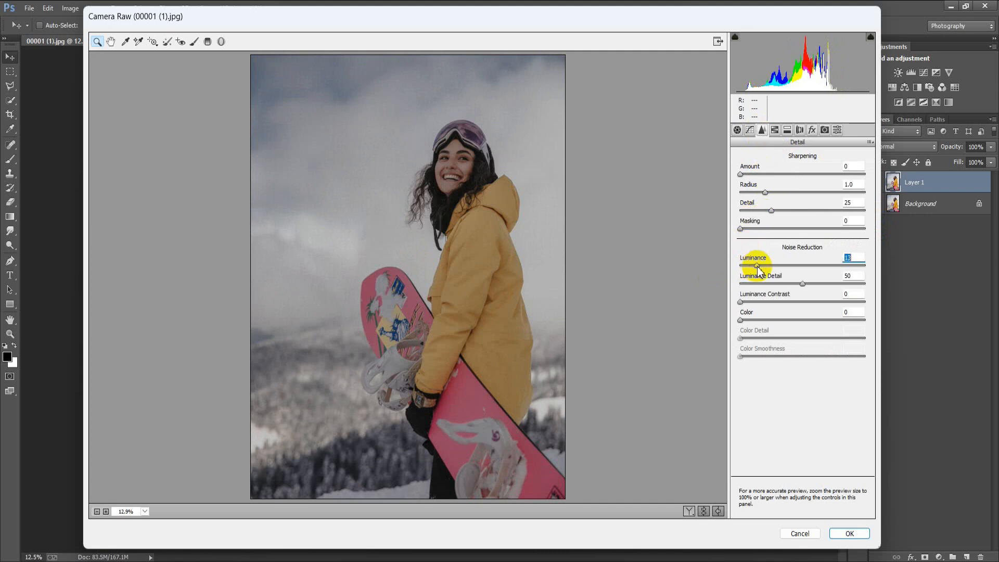
{"action": "left_click_drag", "start_coordinate": [740, 320], "coordinate": [760, 319]}
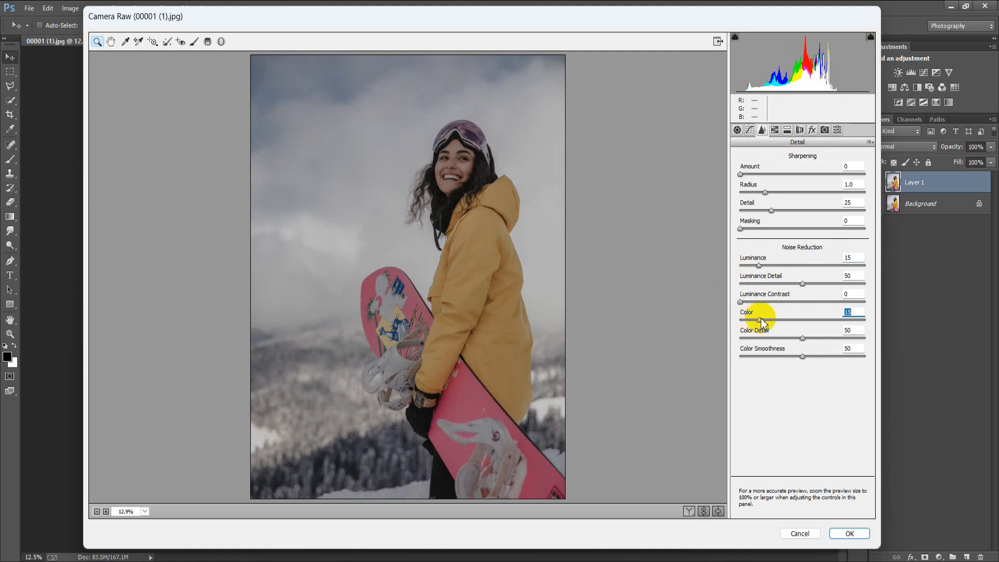
{"action": "left_click", "coordinate": [853, 312]}
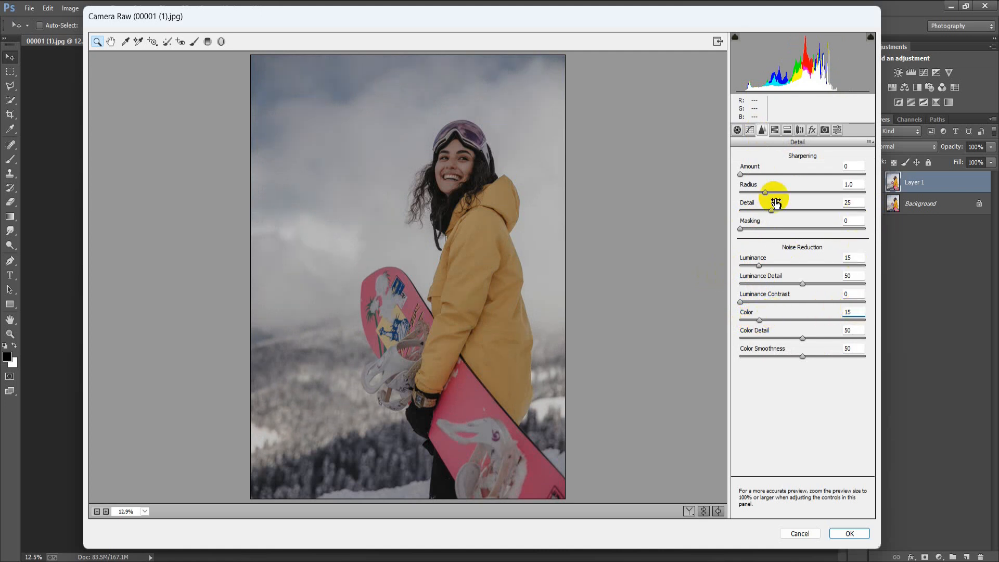
- Shift the HSL hues to Oranges -10, Yellows -40 and Greens -10
{"action": "left_click", "coordinate": [774, 130]}
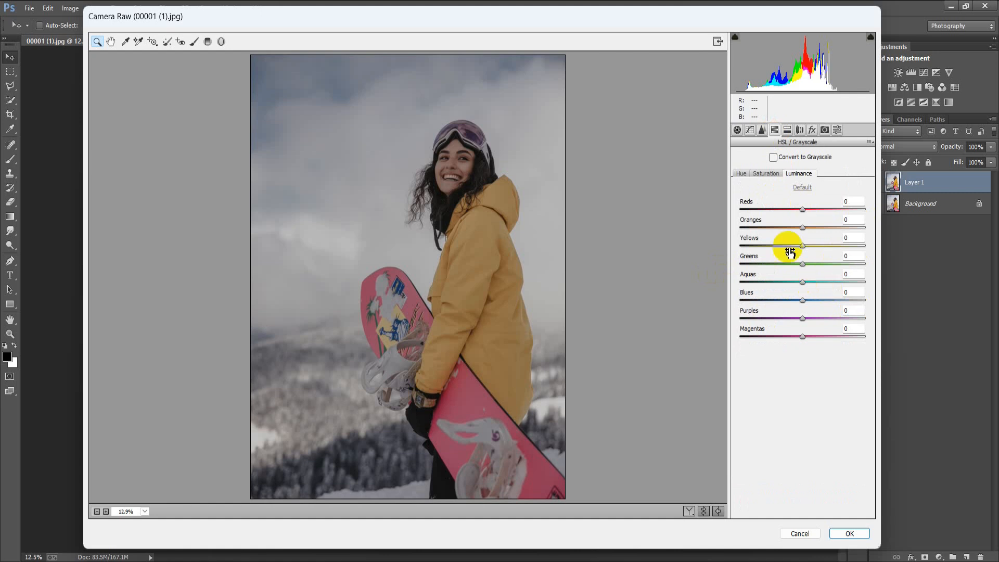
{"action": "left_click", "coordinate": [741, 175]}
{"action": "left_click_drag", "start_coordinate": [802, 228], "coordinate": [799, 232]}
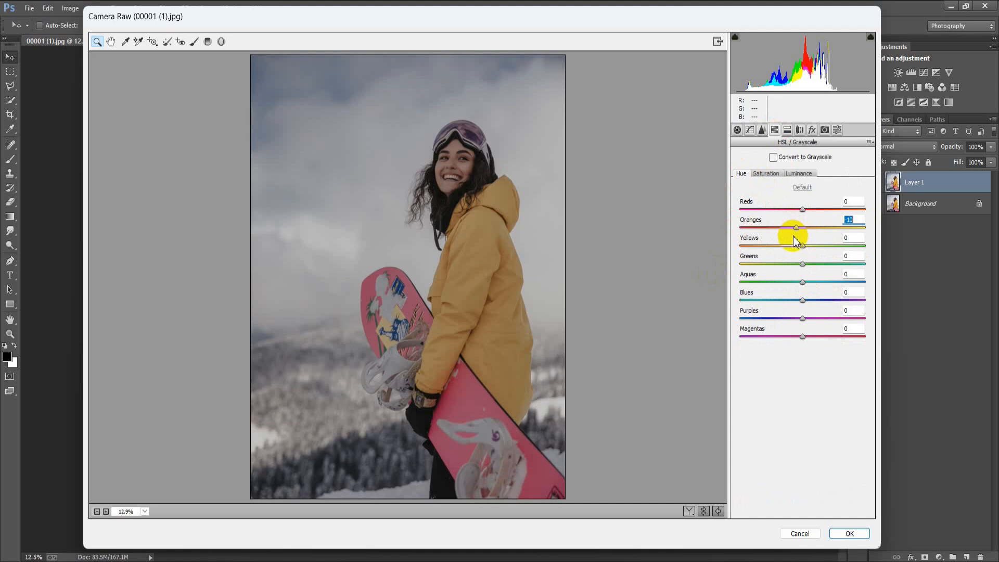
{"action": "left_click_drag", "start_coordinate": [803, 246], "coordinate": [784, 253]}
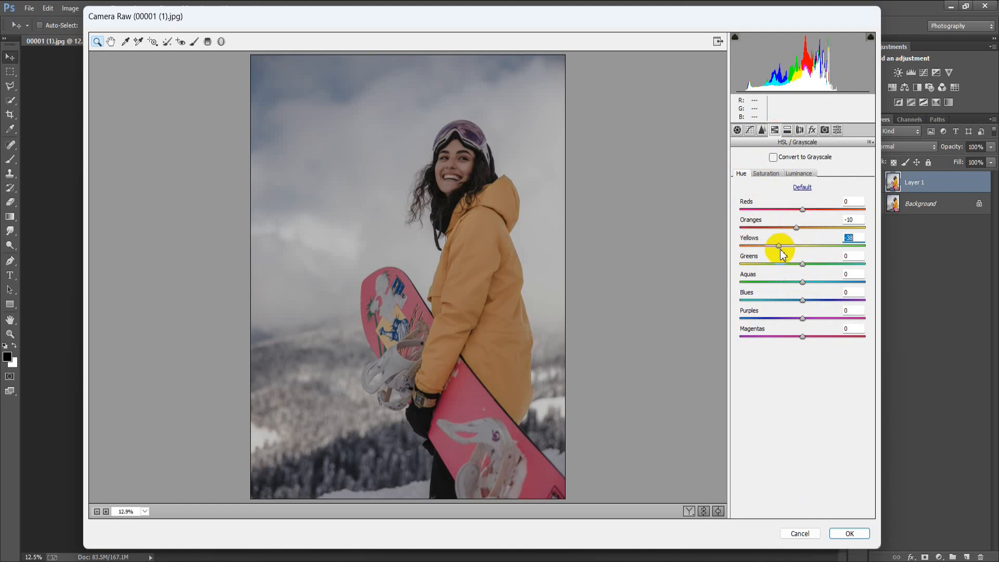
{"action": "left_click_drag", "start_coordinate": [802, 264], "coordinate": [791, 266]}
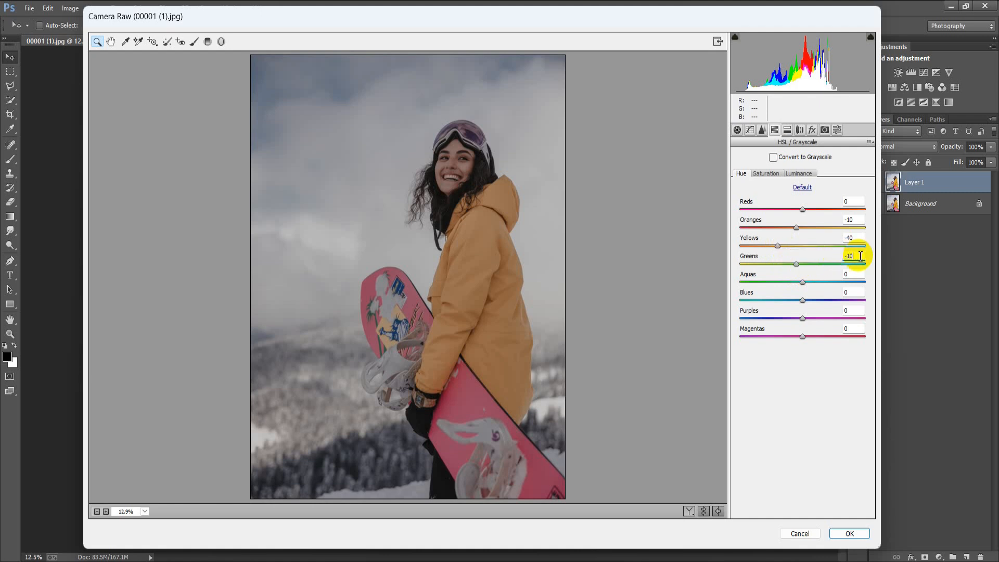
- Set the HSL saturation of Reds to +30, Oranges to +30, Yellows to +10 and Greens to -20
{"action": "left_click", "coordinate": [775, 174]}
{"action": "left_click_drag", "start_coordinate": [800, 209], "coordinate": [820, 222]}
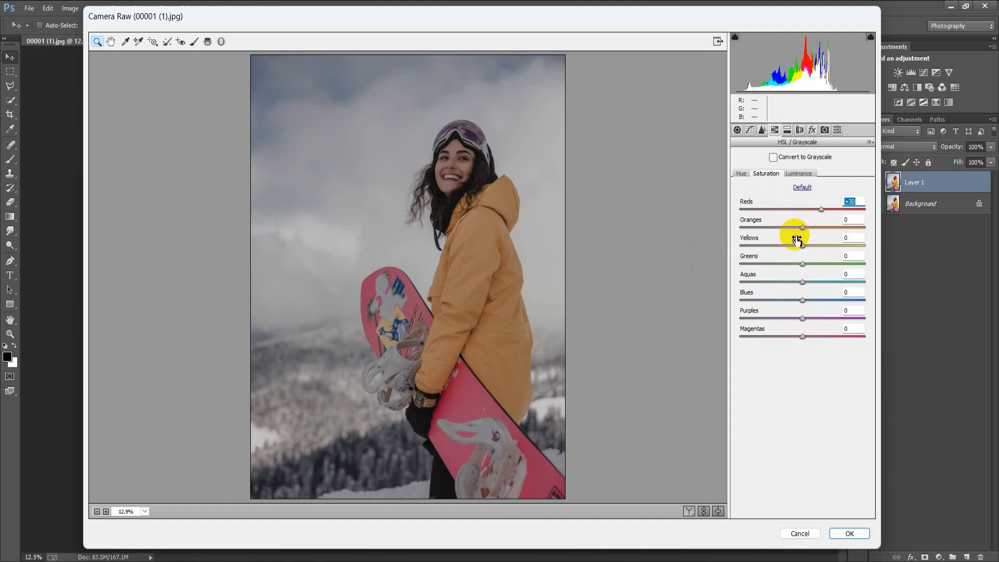
{"action": "left_click_drag", "start_coordinate": [801, 228], "coordinate": [818, 235]}
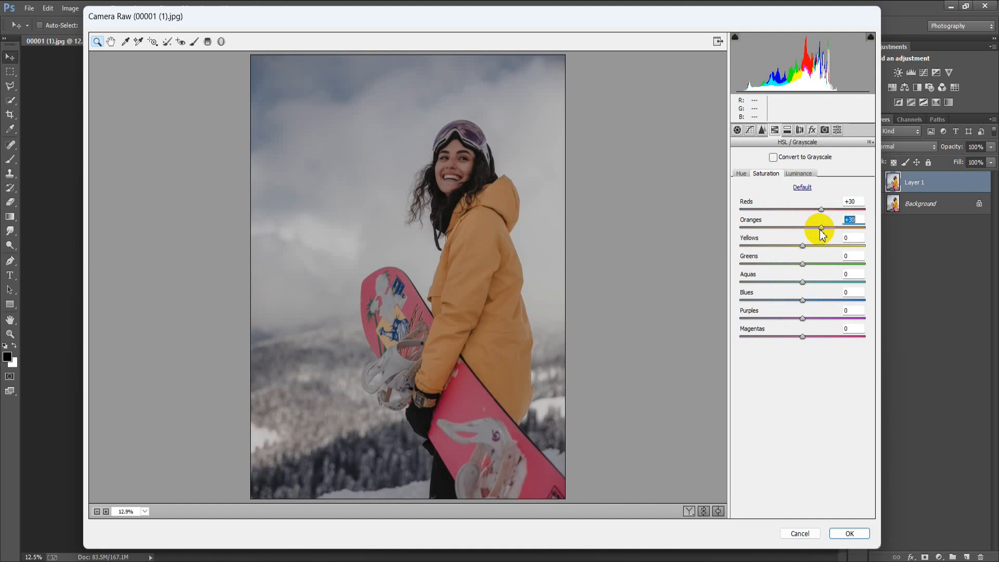
{"action": "left_click_drag", "start_coordinate": [803, 246], "coordinate": [811, 247]}
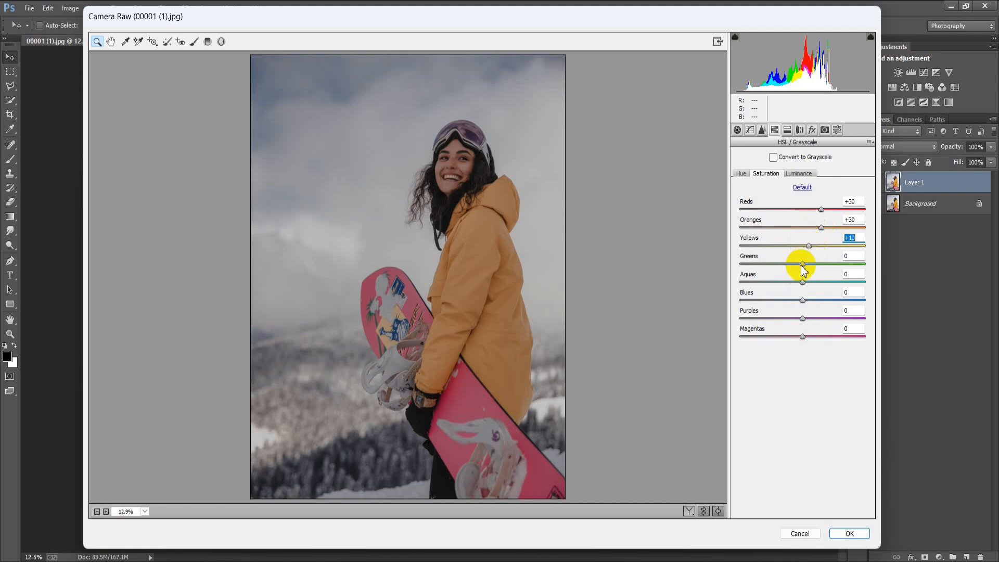
{"action": "left_click_drag", "start_coordinate": [789, 265], "coordinate": [791, 268]}
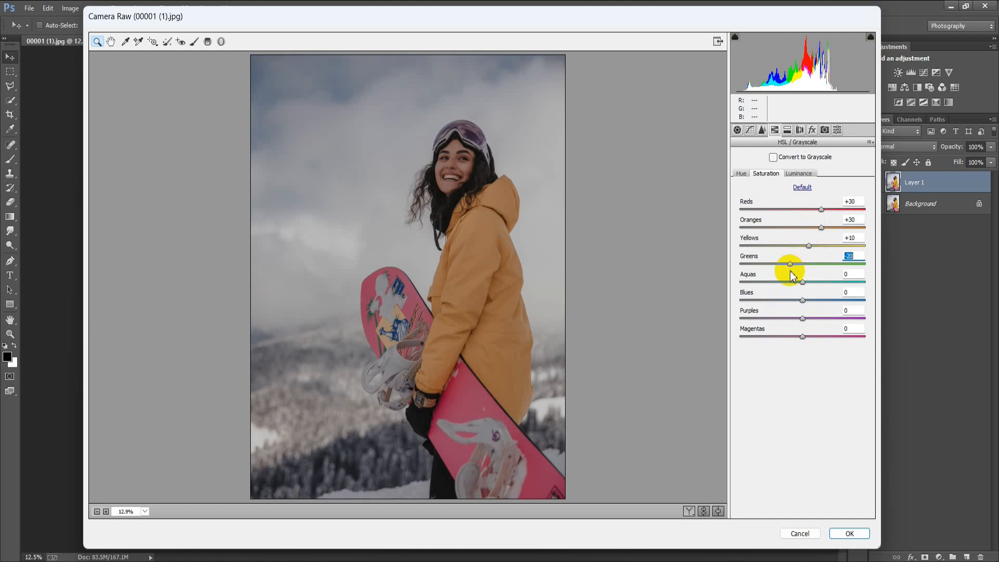
- Reduce the HSL saturation of Aquas to -60, Blues to -60, Purples to -30 and Magentas to -30
{"action": "left_click", "coordinate": [802, 283]}
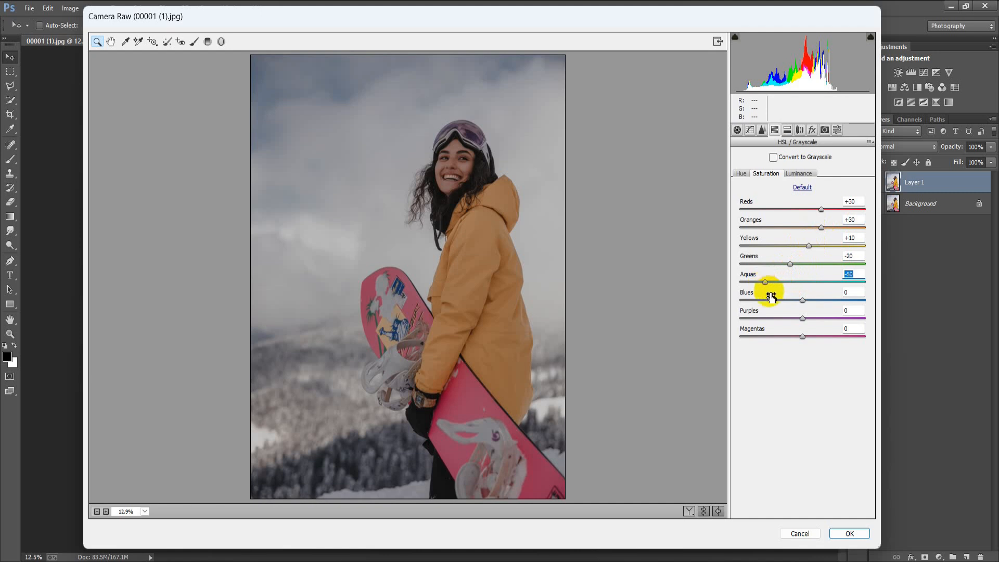
{"action": "left_click_drag", "start_coordinate": [802, 300], "coordinate": [766, 305]}
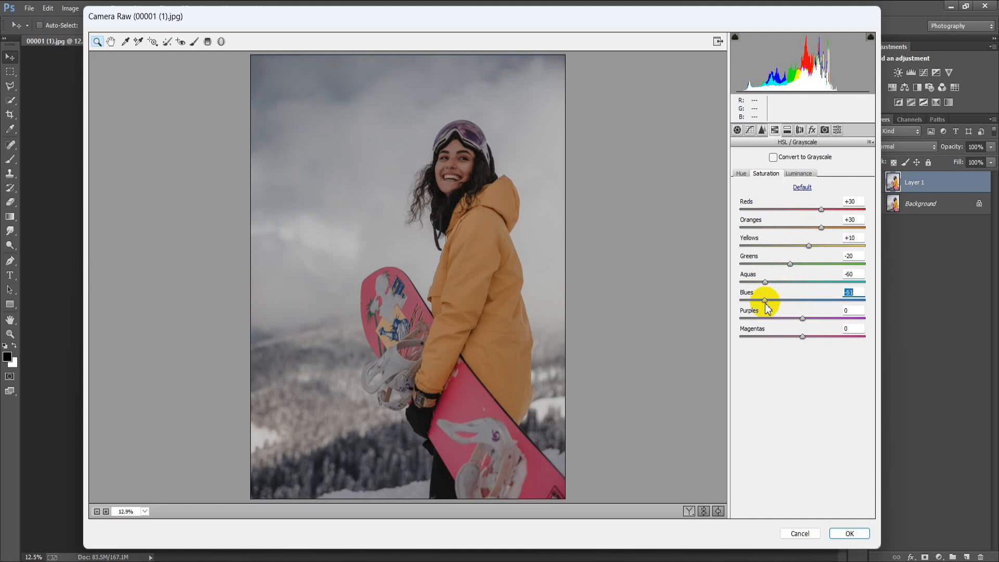
{"action": "left_click", "coordinate": [802, 319]}
{"action": "mouse_move", "coordinate": [788, 320]}
{"action": "left_mouse_down"}
{"action": "mouse_move", "coordinate": [791, 337]}
{"action": "mouse_move", "coordinate": [782, 337]}
{"action": "left_mouse_up"}
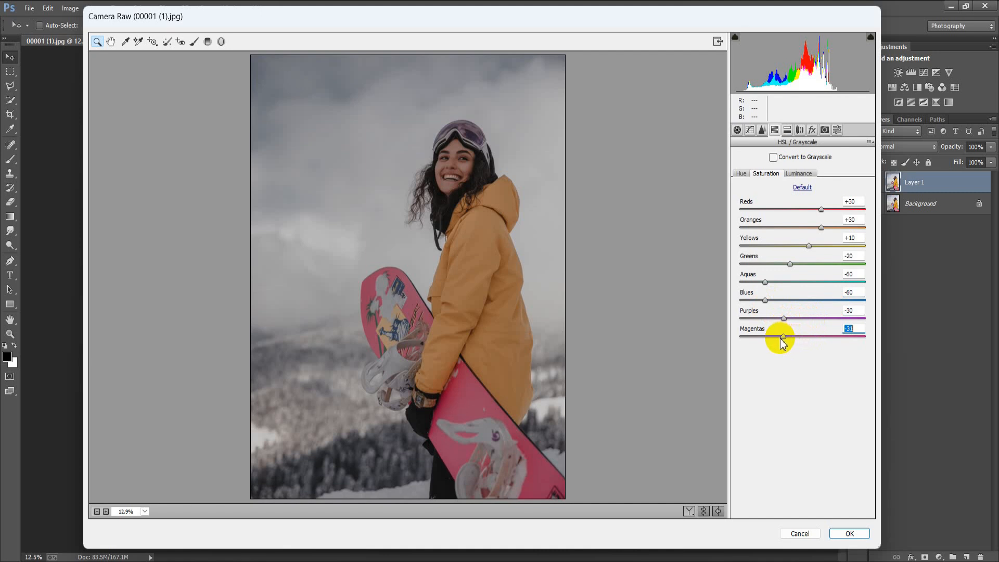
{"action": "left_click", "coordinate": [861, 329]}
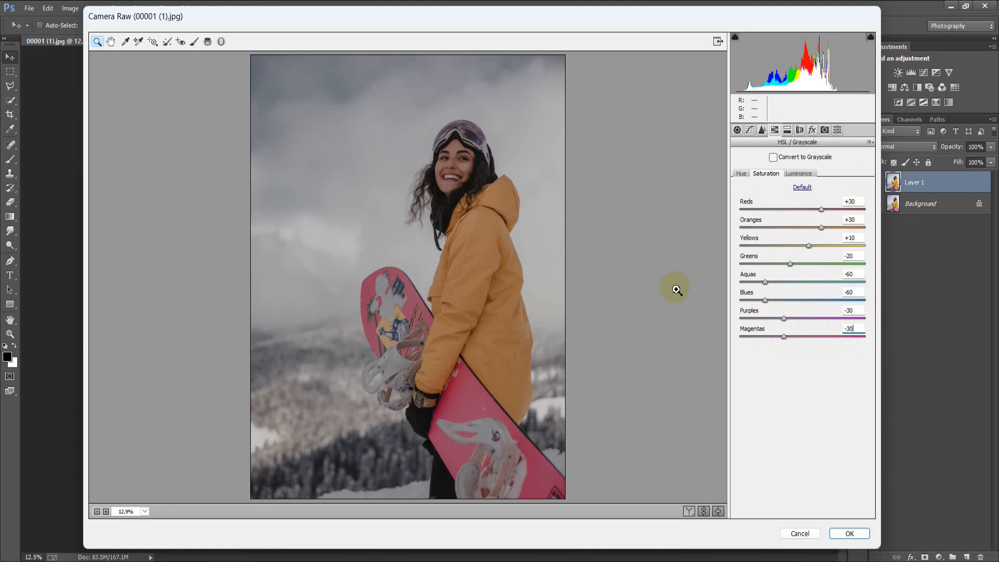
- Set the HSL luminance of Reds to -10 and Yellows to -10
{"action": "left_click", "coordinate": [795, 176]}
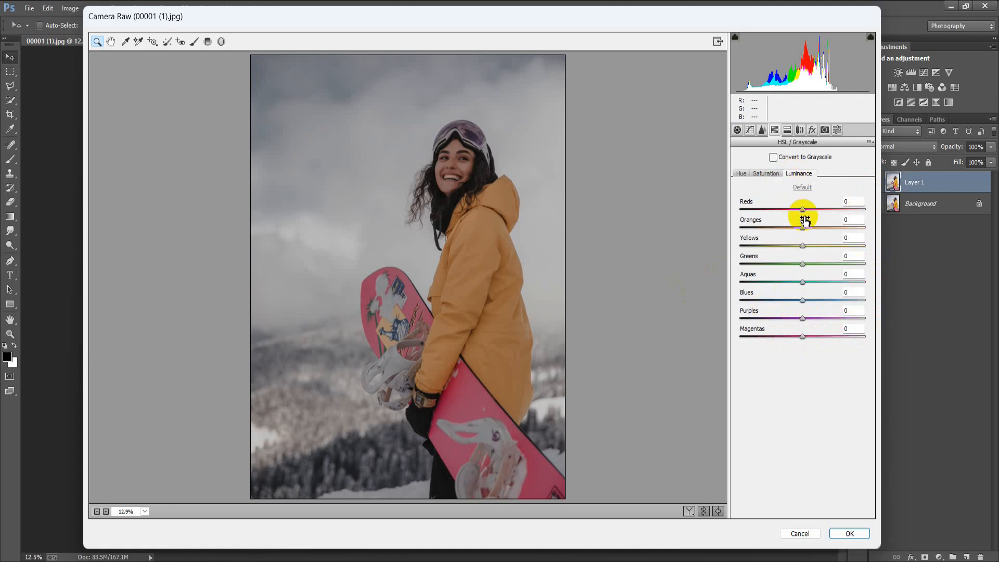
{"action": "left_click_drag", "start_coordinate": [803, 211], "coordinate": [798, 251]}
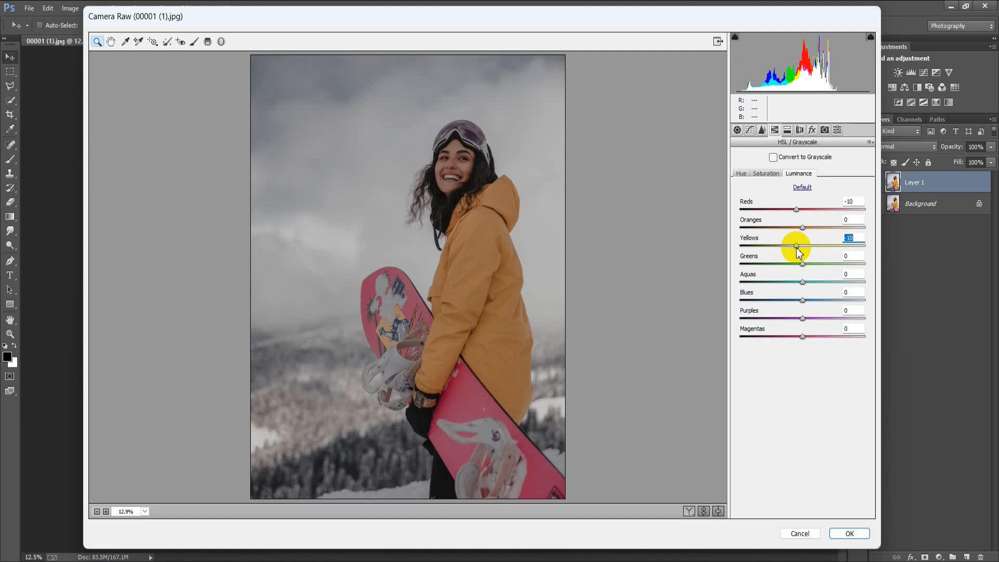
{"action": "left_click", "coordinate": [859, 237]}
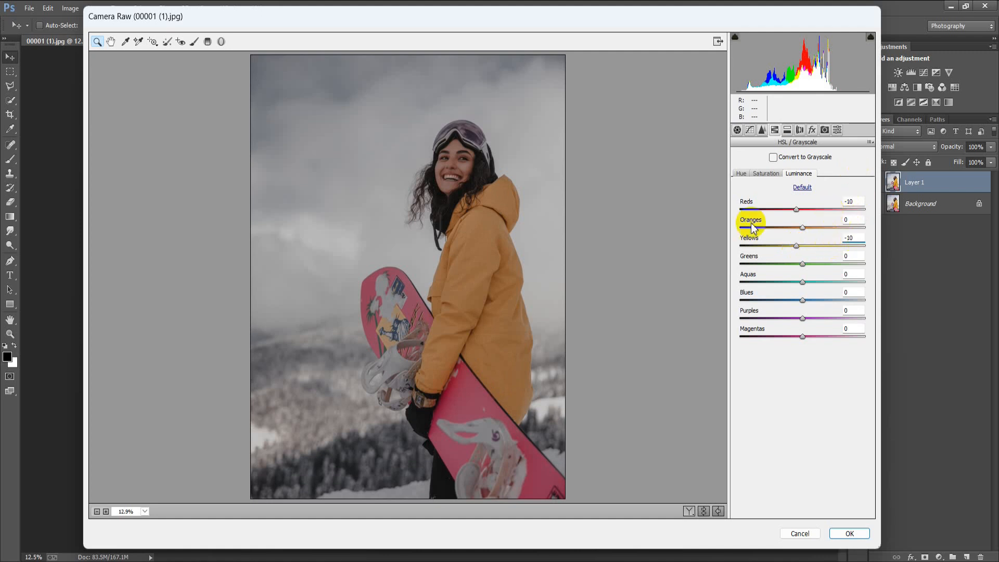
- Tint the shadows with split toning at Hue 41 and Saturation 5
{"action": "left_click", "coordinate": [800, 131]}
{"action": "left_click_drag", "start_coordinate": [740, 260], "coordinate": [754, 269]}
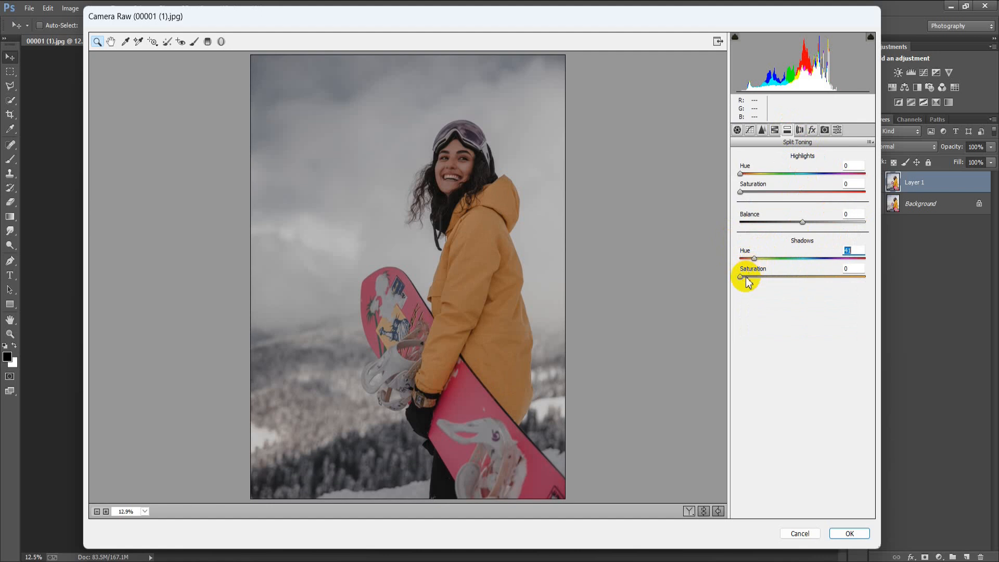
{"action": "left_click_drag", "start_coordinate": [741, 276], "coordinate": [748, 282]}
{"action": "left_click", "coordinate": [850, 268]}
- Preview the photo before and after side by side and apply the Camera Raw adjustments
{"action": "left_click", "coordinate": [703, 512]}
{"action": "left_click", "coordinate": [704, 512]}
{"action": "left_click", "coordinate": [689, 512]}
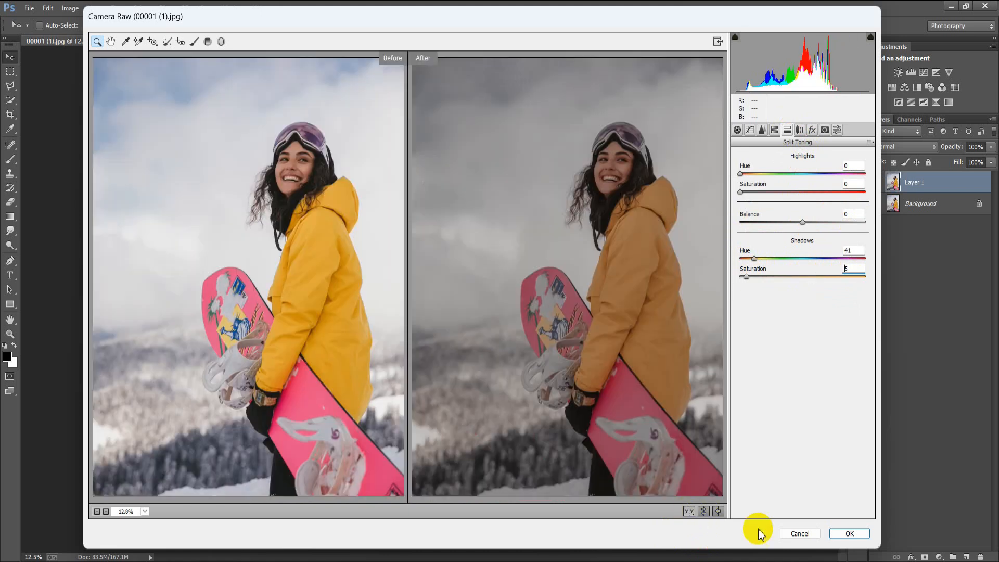
{"action": "left_click", "coordinate": [848, 533]}
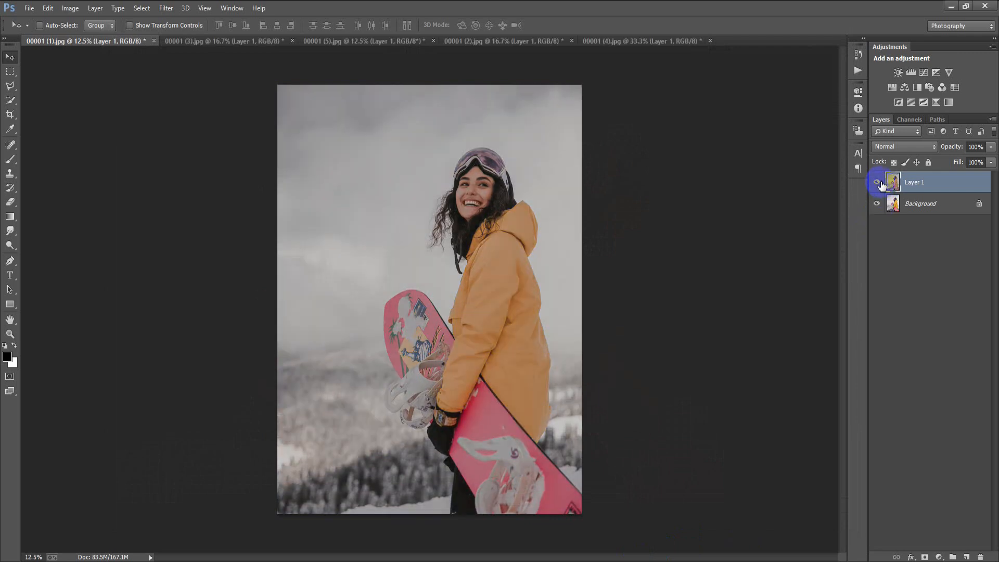
- Compare the edited Layer 1 with the original background in 00001 (1).jpg and 00001 (3).jpg by toggling its visibility
{"action": "left_click", "coordinate": [877, 182]}
{"action": "left_click", "coordinate": [877, 182]}
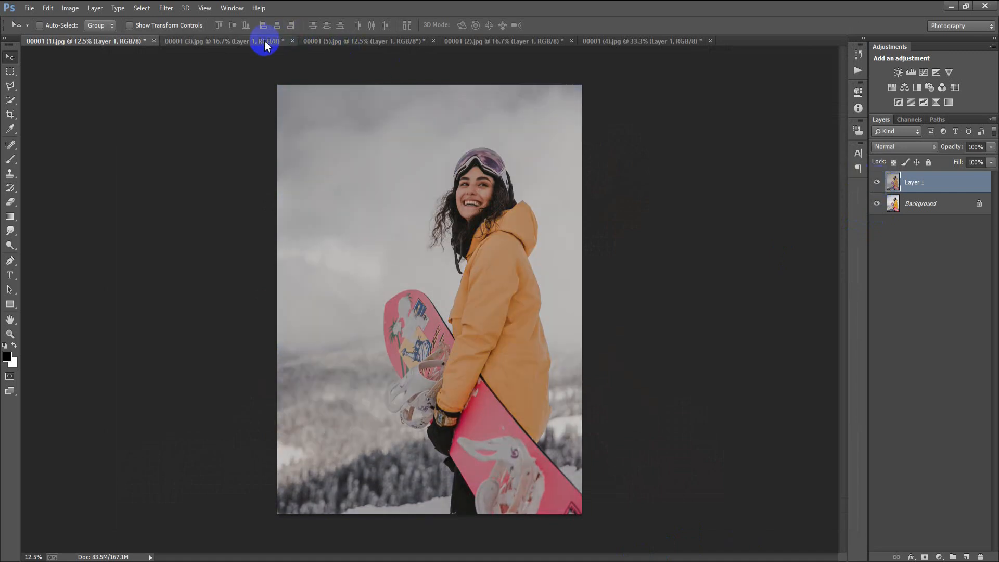
{"action": "left_click", "coordinate": [267, 42]}
{"action": "left_click", "coordinate": [877, 182]}
{"action": "left_click", "coordinate": [877, 182]}
{"action": "left_click", "coordinate": [877, 182]}
{"action": "left_click", "coordinate": [877, 182]}
- Toggle Layer 1's visibility in 00001 (5).jpg and 00001 (2).jpg to compare each edit with its original
{"action": "left_click", "coordinate": [350, 40]}
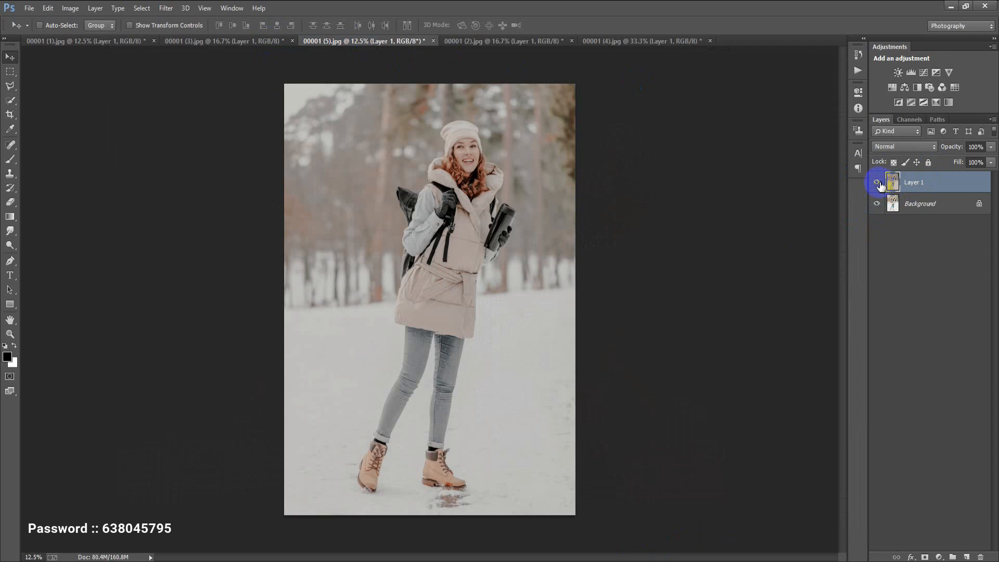
{"action": "left_click", "coordinate": [877, 182]}
{"action": "left_click", "coordinate": [877, 182]}
{"action": "left_click", "coordinate": [877, 182]}
{"action": "left_click", "coordinate": [877, 182]}
{"action": "left_click", "coordinate": [515, 42]}
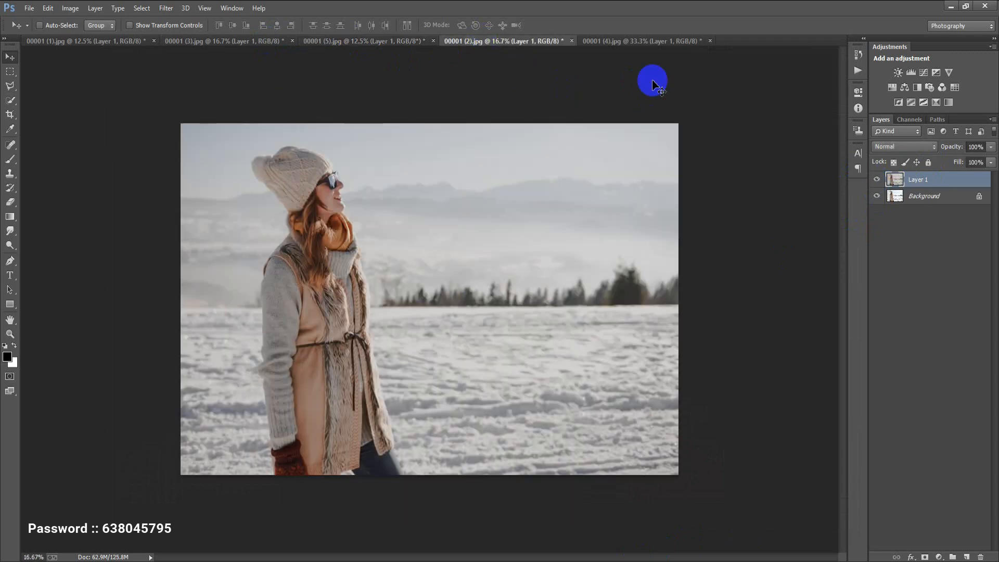
{"action": "left_click", "coordinate": [876, 180]}
{"action": "left_click", "coordinate": [877, 179]}
{"action": "left_click", "coordinate": [877, 179]}
{"action": "left_click", "coordinate": [877, 179]}
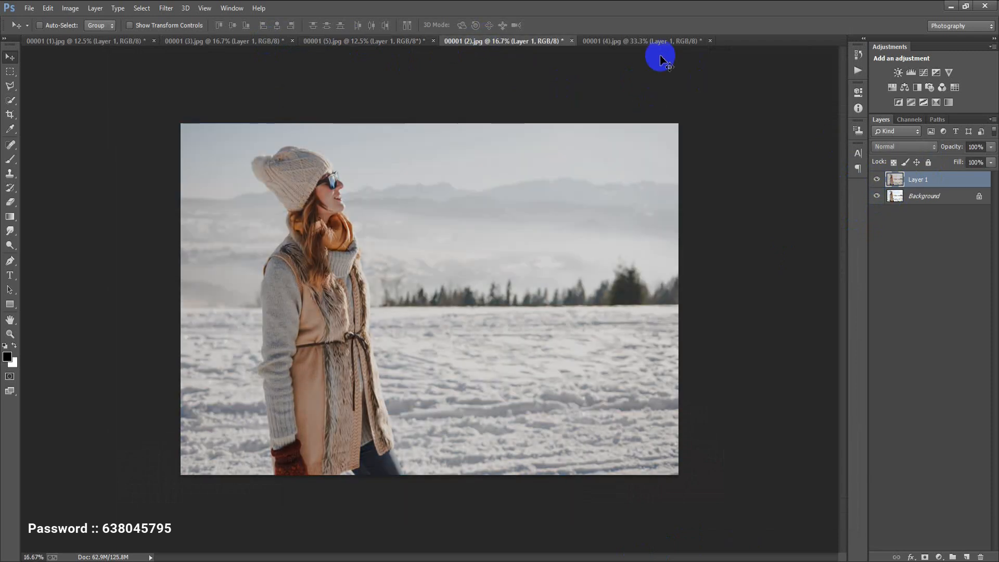
- Compare before and after in 00001 (4).jpg and again in 00001 (1).jpg by hiding and showing Layer 1
{"action": "left_click", "coordinate": [631, 41]}
{"action": "left_click", "coordinate": [877, 180]}
{"action": "left_click", "coordinate": [877, 179]}
{"action": "left_click", "coordinate": [877, 180]}
{"action": "left_click", "coordinate": [877, 179]}
{"action": "left_click", "coordinate": [60, 40]}
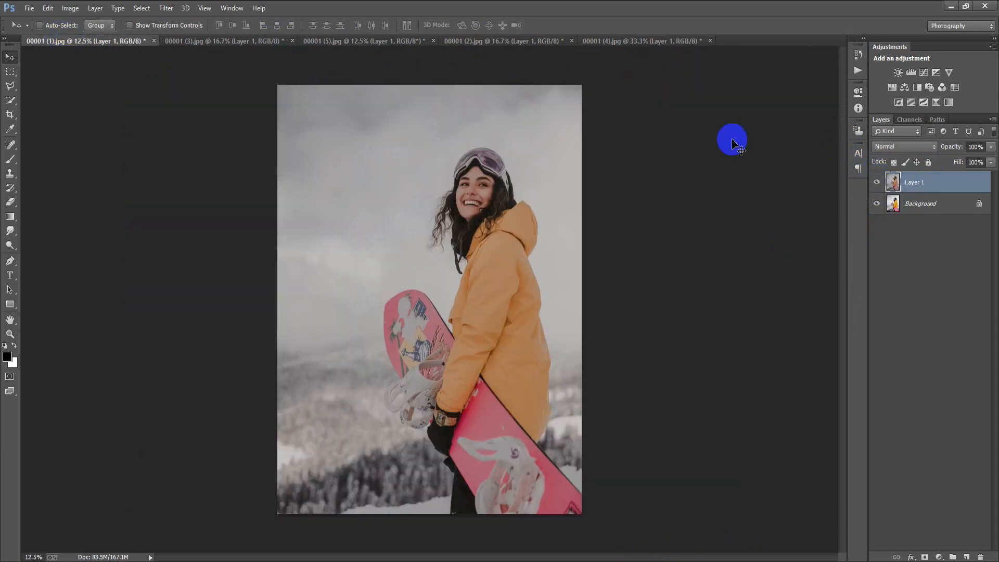
{"action": "left_click", "coordinate": [877, 181]}
{"action": "left_click", "coordinate": [877, 182]}
{"action": "left_click", "coordinate": [877, 181]}
{"action": "left_click", "coordinate": [877, 181]}
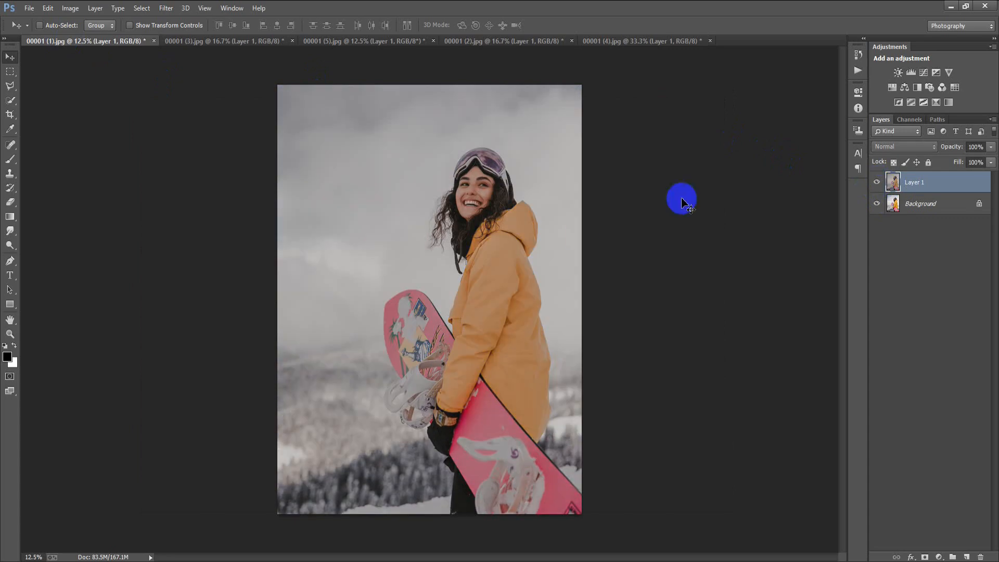